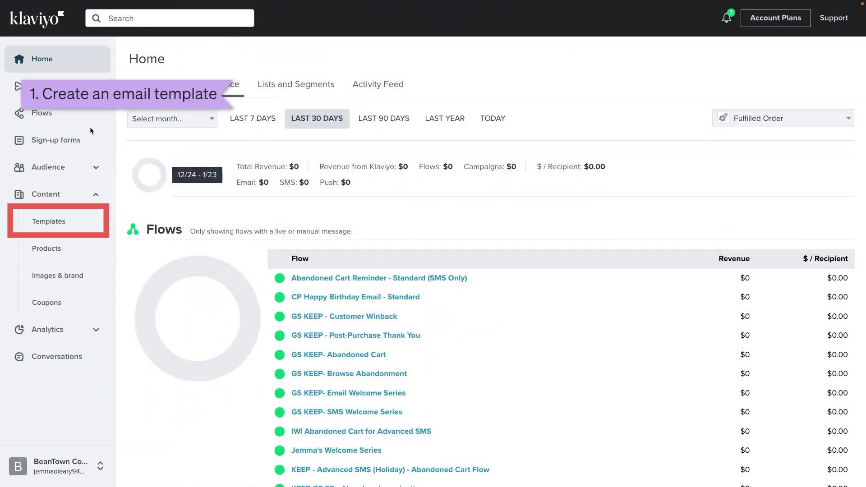
Go to the saved email templates list and start creating a new template.
left_click(59, 221)
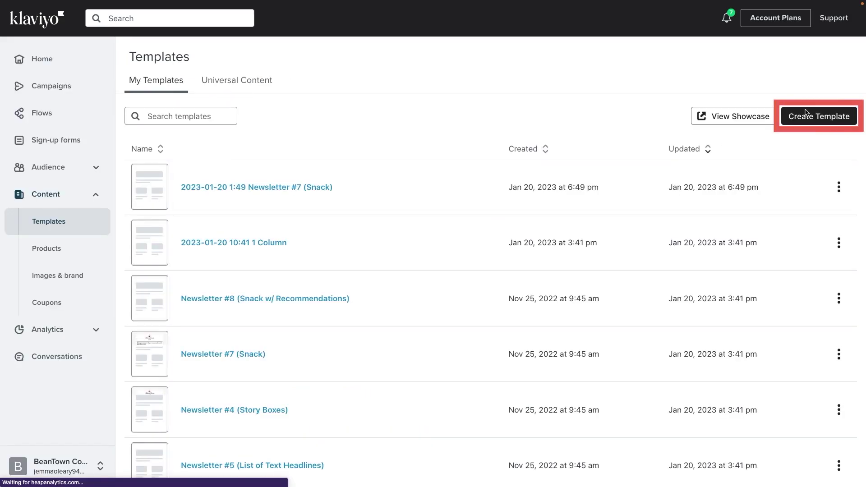
left_click(816, 116)
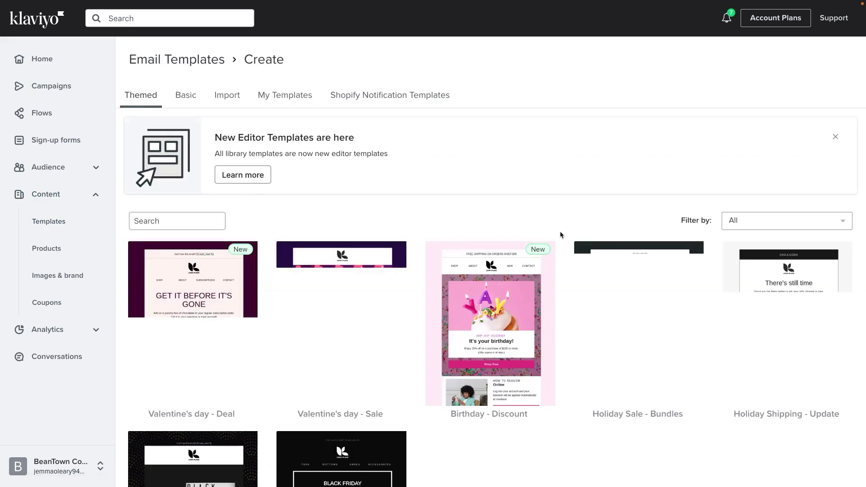
scroll(562, 237, "down", 2)
scroll(561, 234, "down", 3)
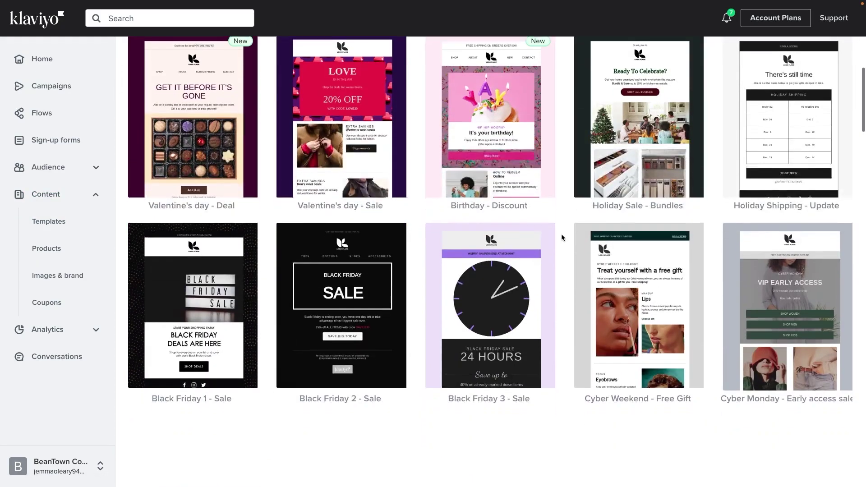
scroll(561, 234, "up", 4)
Browse the Import, My Templates and Shopify template tabs, then return to the Basic layouts.
left_click(195, 52)
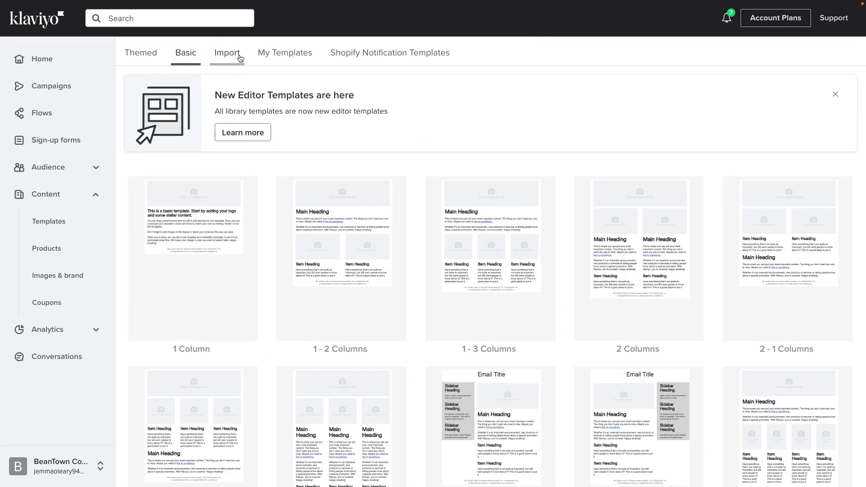
left_click(240, 57)
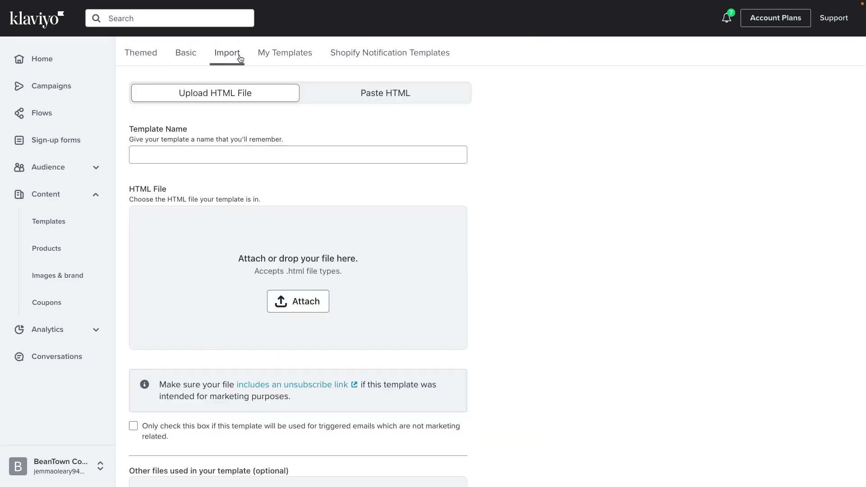
left_click(284, 55)
left_click(358, 55)
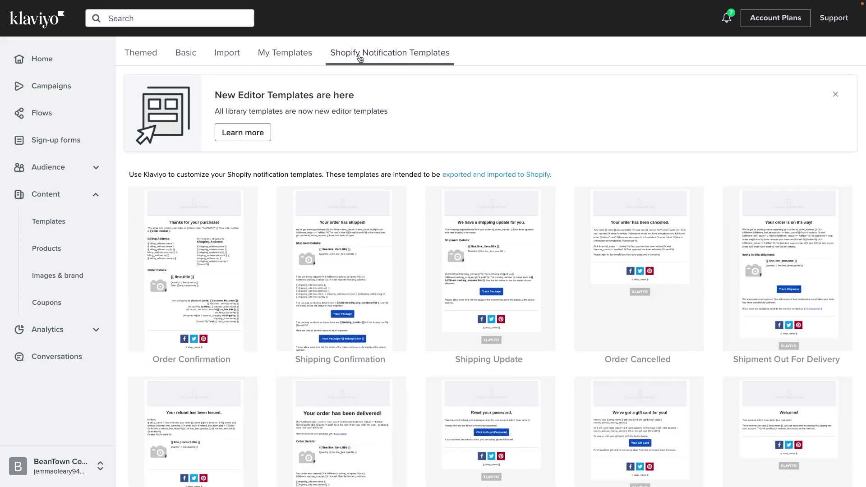
scroll(360, 59, "up", 2)
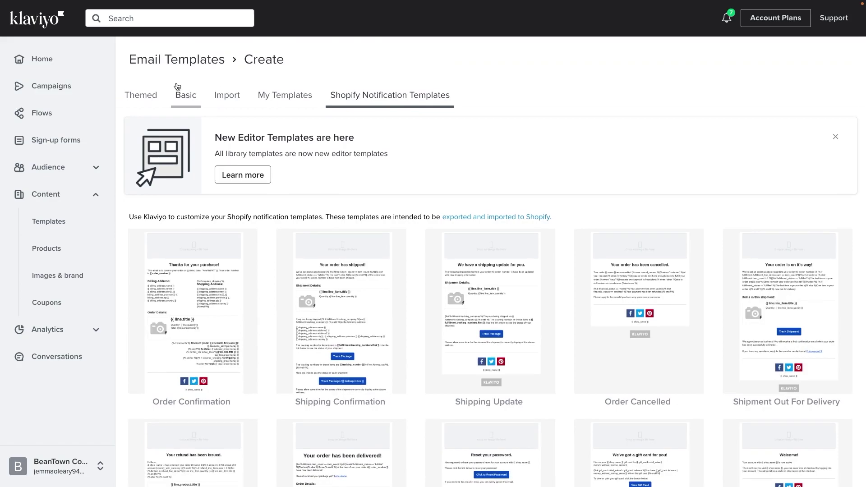
left_click(185, 99)
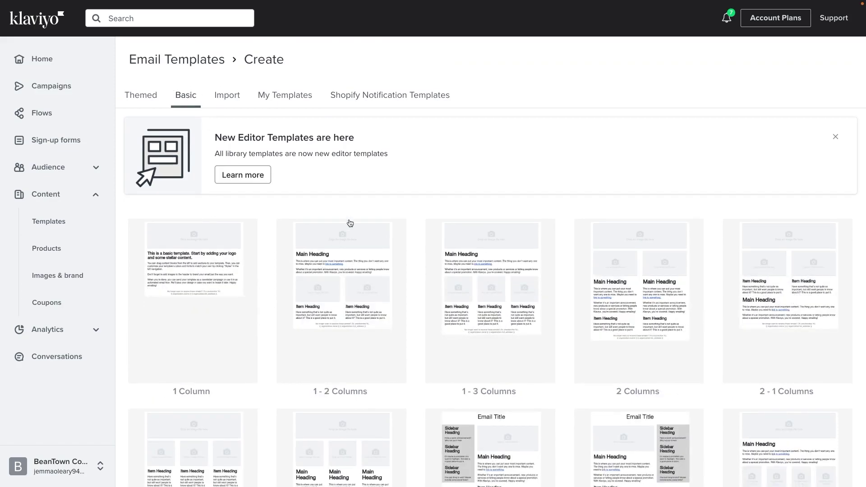
Preview the 1 - 2 Columns layout and use it as the new template.
left_click(344, 286)
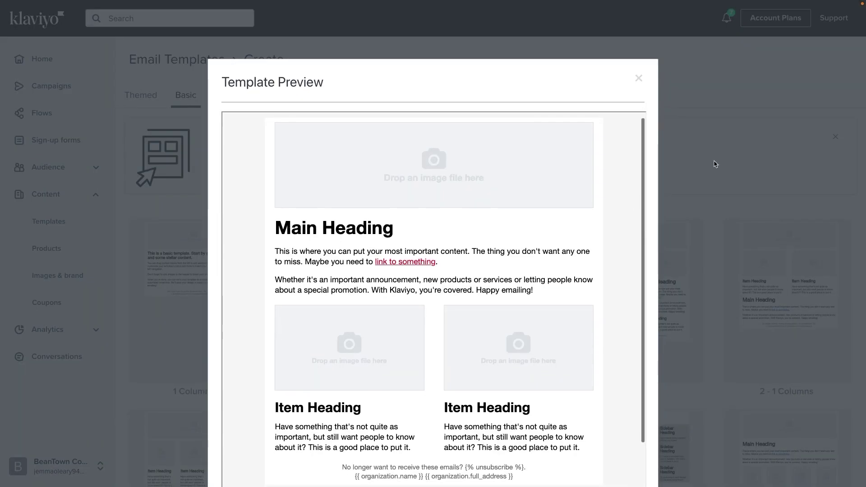
scroll(643, 206, "down", 2)
scroll(642, 206, "down", 3)
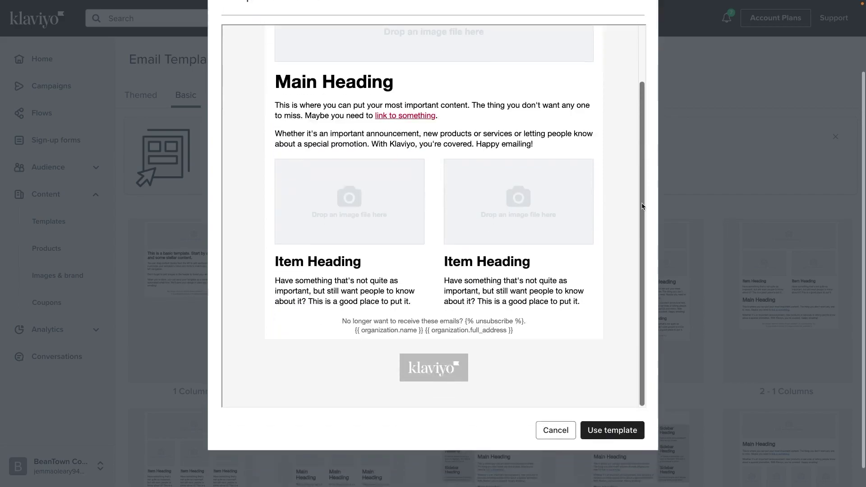
left_click(612, 432)
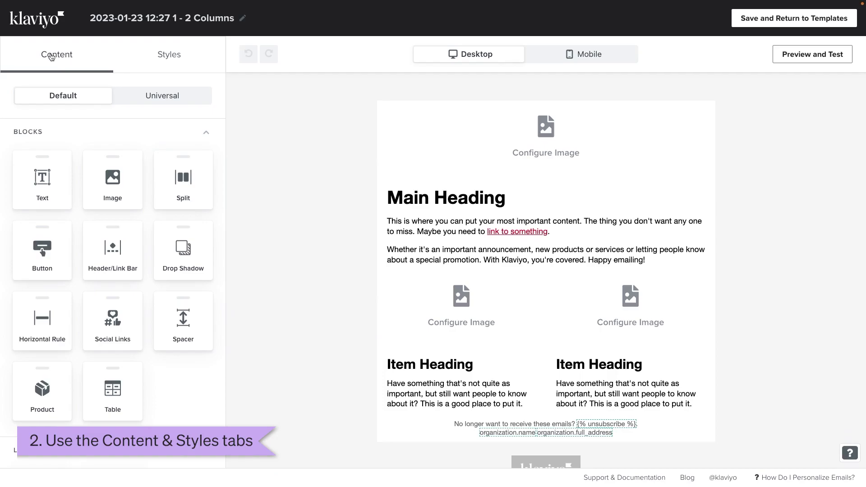
left_click(163, 56)
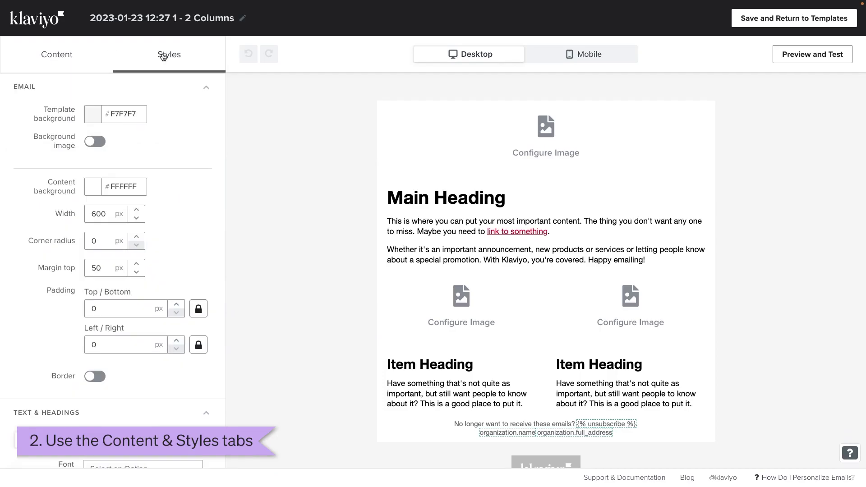
left_click(124, 113)
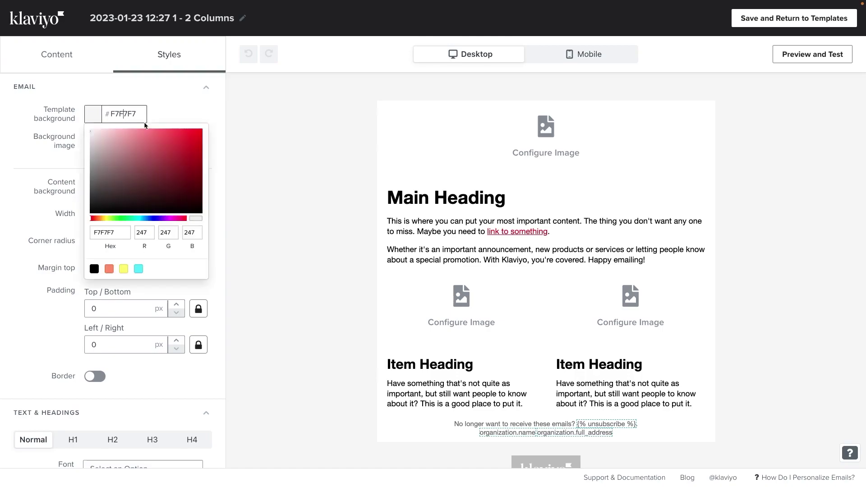
left_click(174, 105)
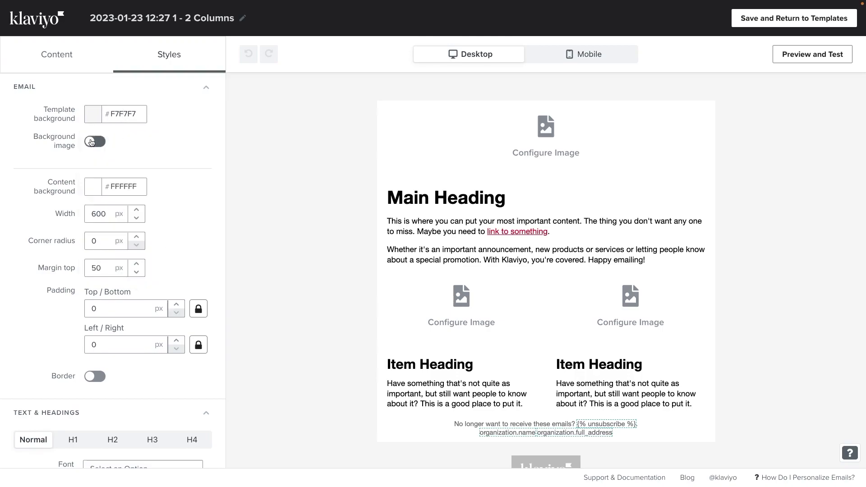
scroll(91, 147, "down", 1)
scroll(92, 147, "down", 5)
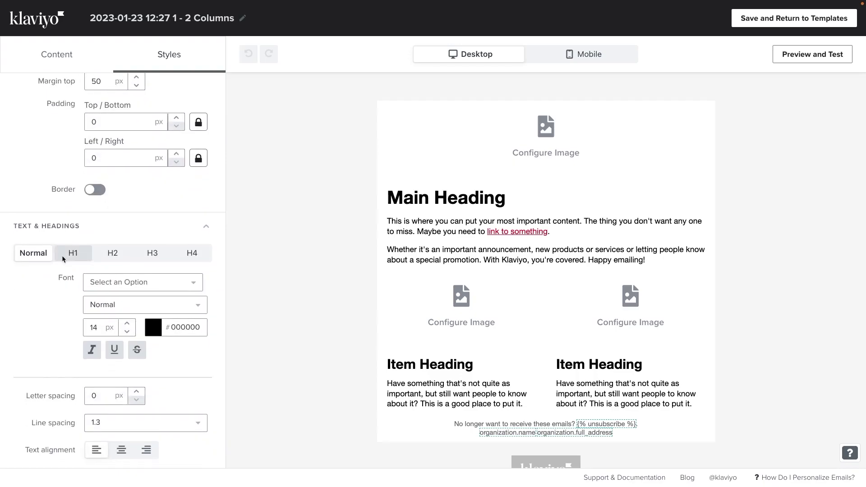
scroll(115, 340, "down", 5)
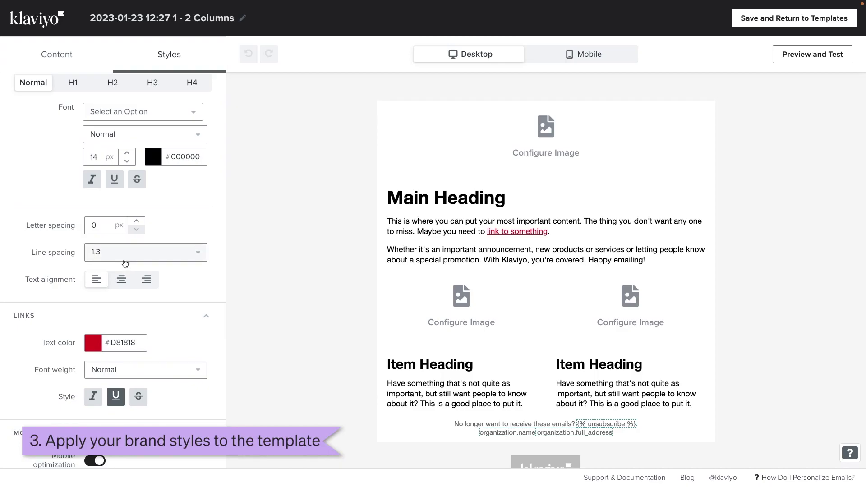
left_click(64, 59)
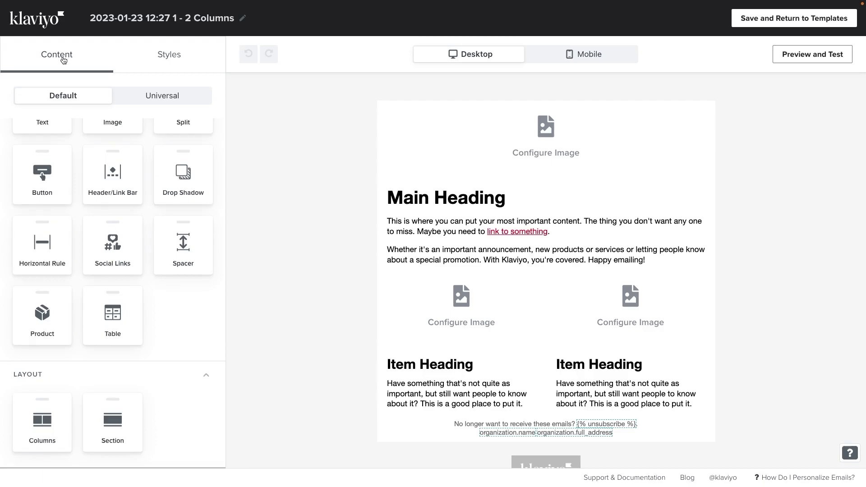
Insert a Header/Link Bar block with the BeanTown Coffee logo below the top image.
scroll(119, 180, "up", 3)
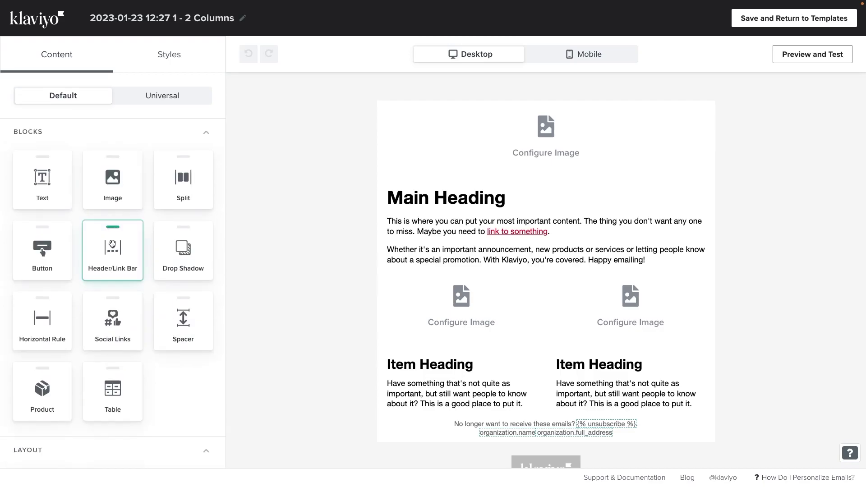
left_click_drag(112, 244, 494, 175)
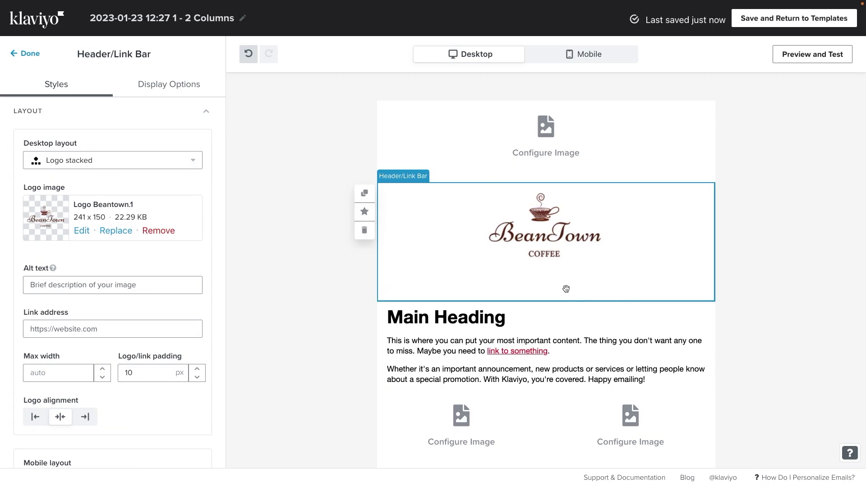
scroll(566, 289, "down", 2)
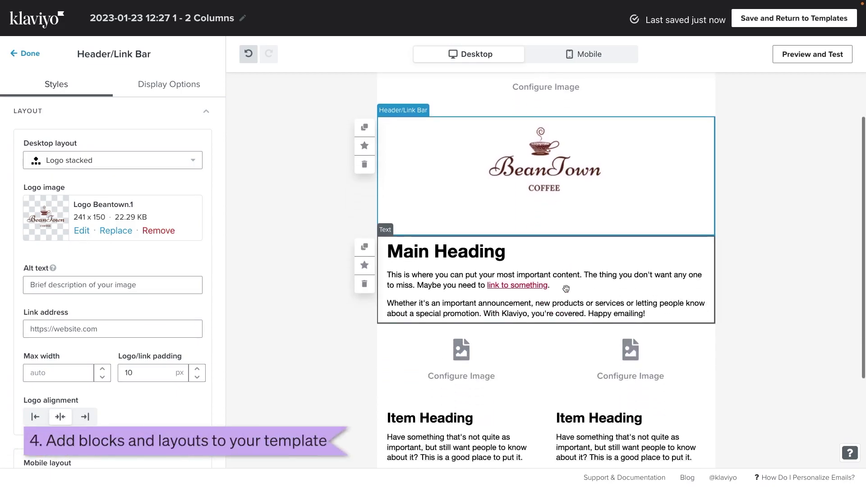
left_click(31, 55)
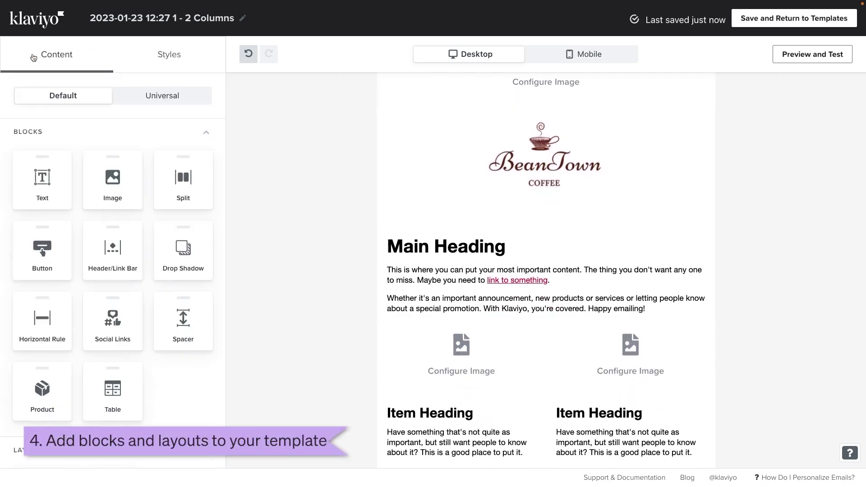
Add a SHOP NOW button block beneath the intro paragraphs.
scroll(406, 262, "down", 4)
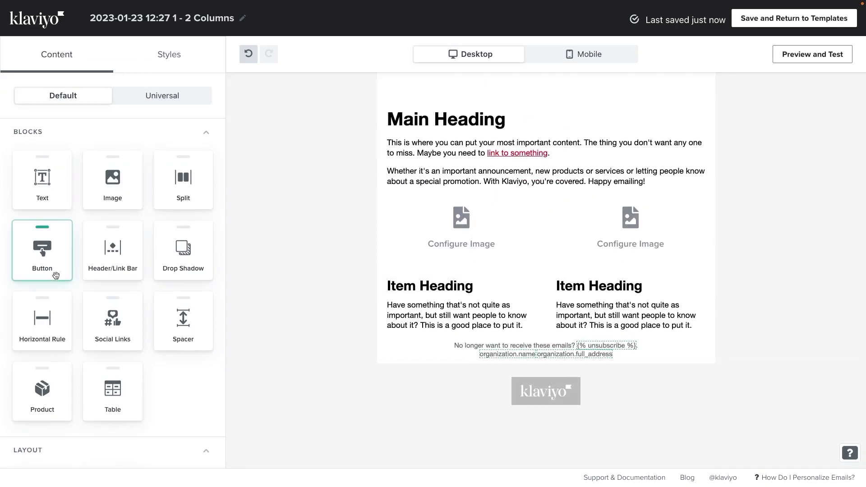
left_click_drag(60, 243, 559, 187)
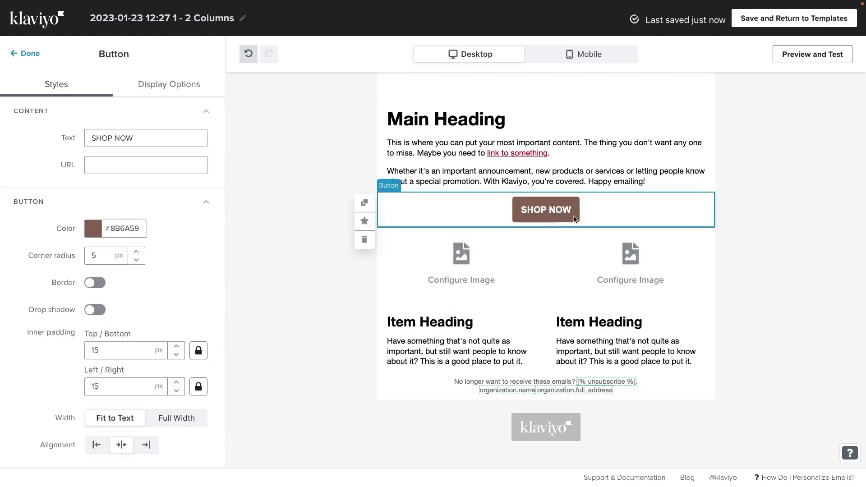
left_click(30, 54)
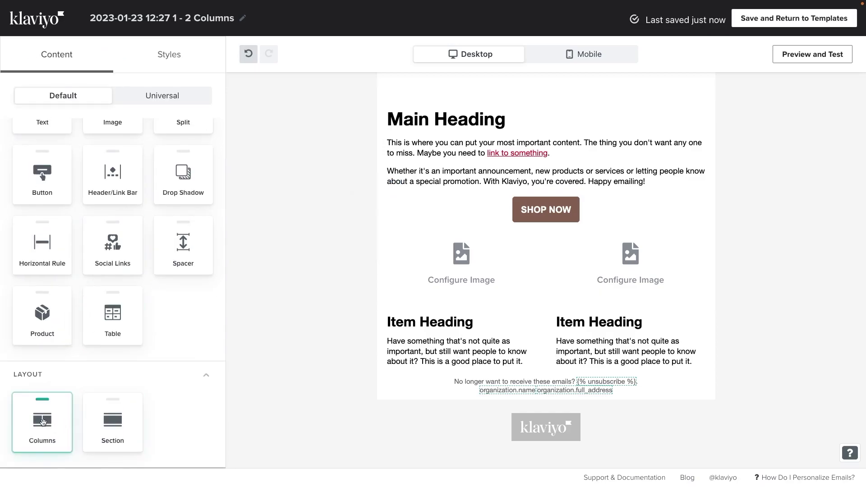
left_click(42, 422)
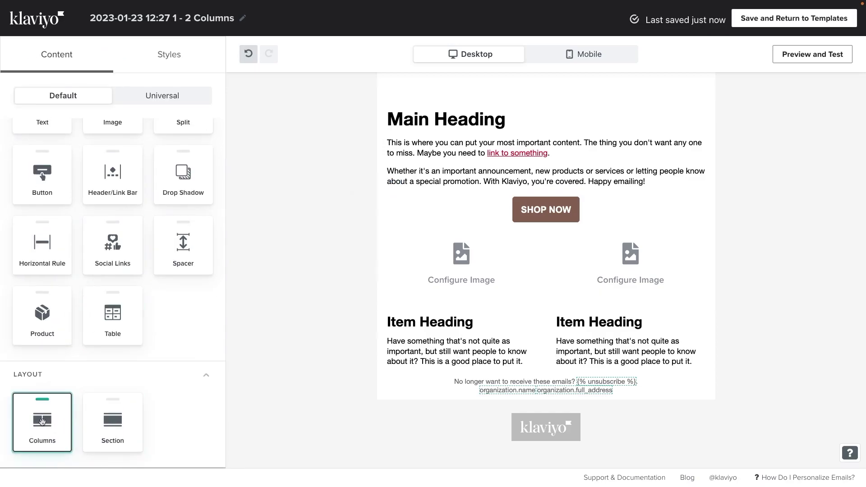
left_click(133, 422)
left_click(55, 422)
left_click_drag(39, 416, 459, 295)
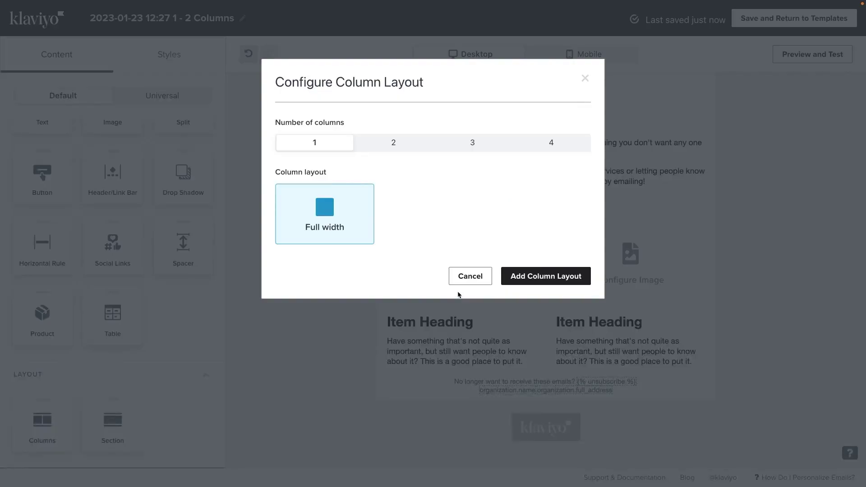
left_click(397, 151)
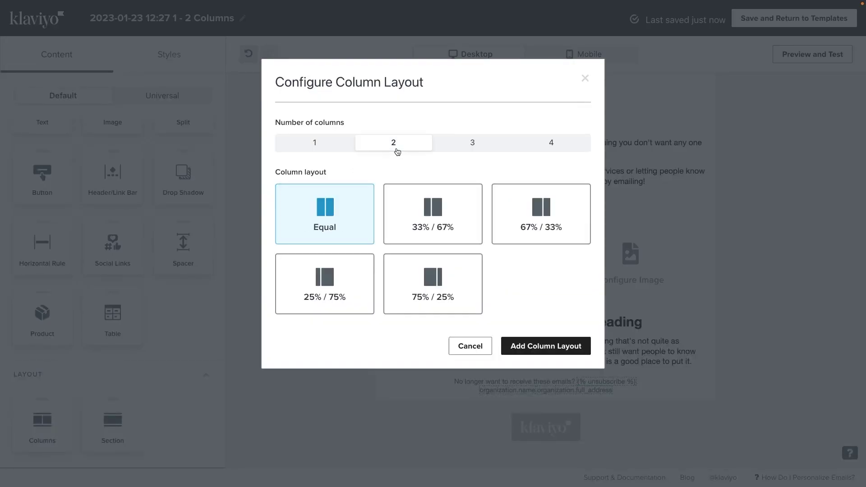
left_click(546, 346)
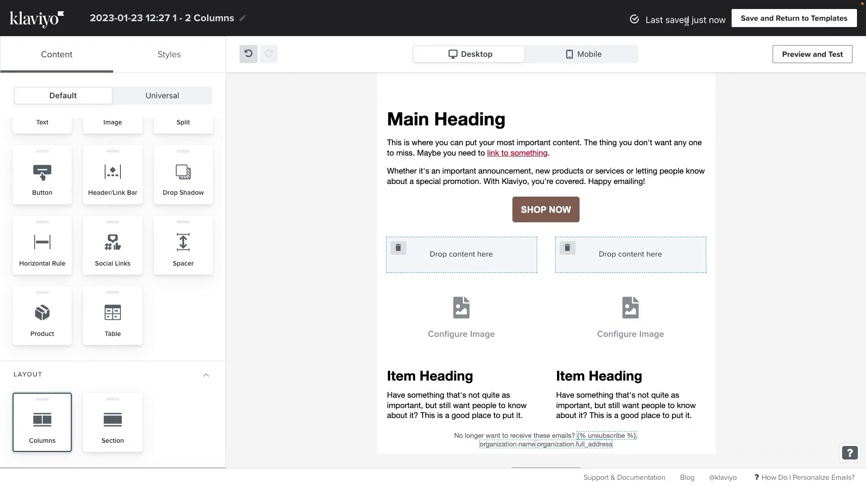
left_click_drag(724, 20, 646, 20)
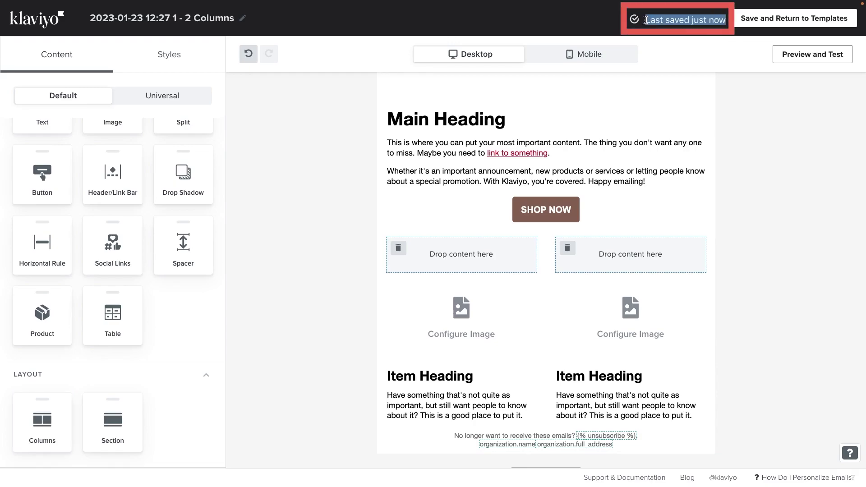
left_click(249, 55)
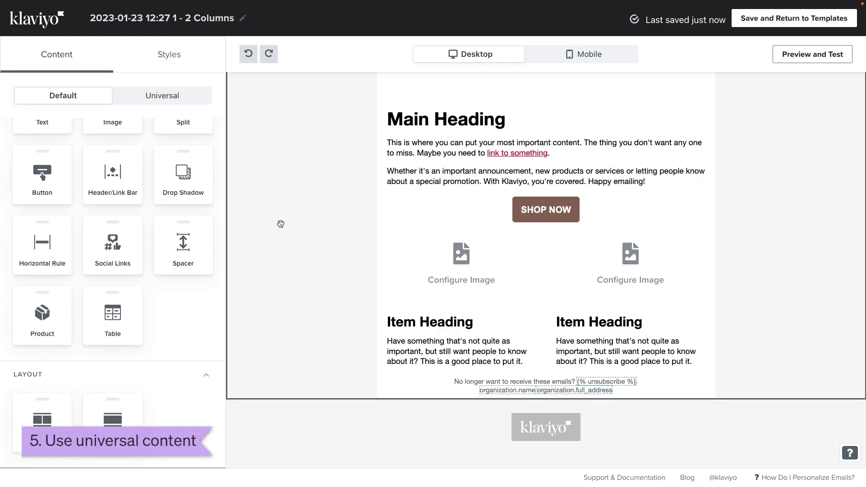
left_click(155, 95)
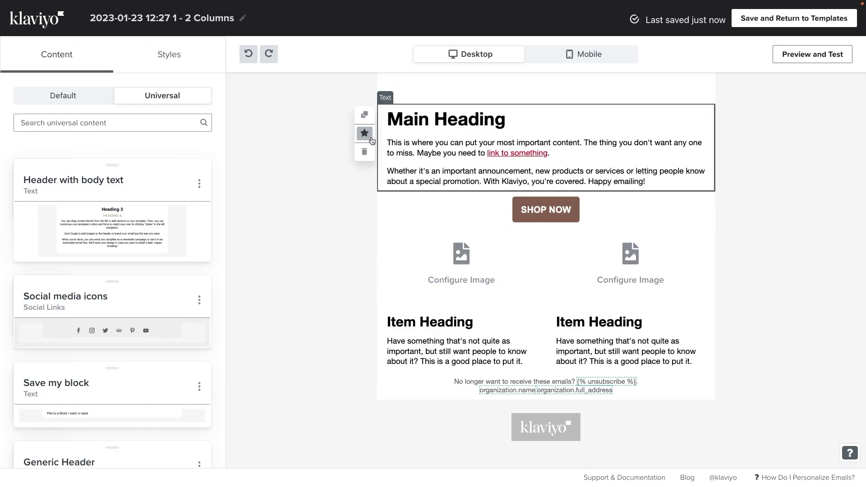
left_click(364, 134)
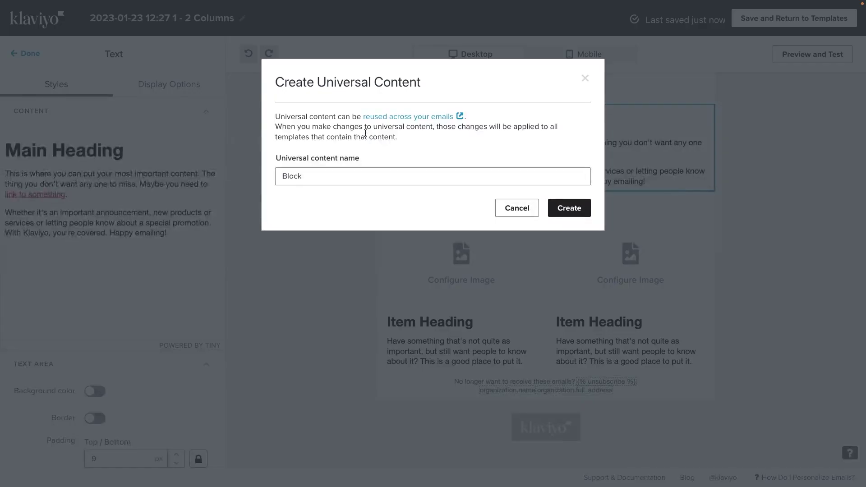
left_click(513, 215)
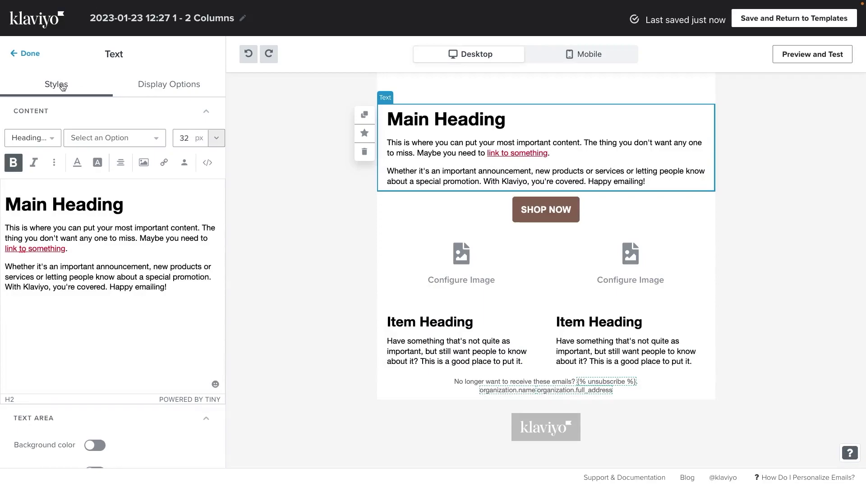
left_click(29, 53)
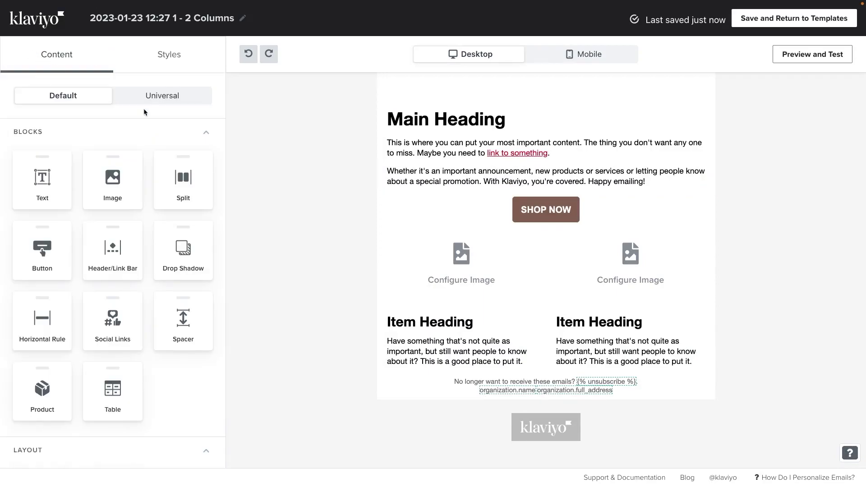
Place the Beantown brand story universal block at the bottom of the email, below the item columns.
left_click(169, 100)
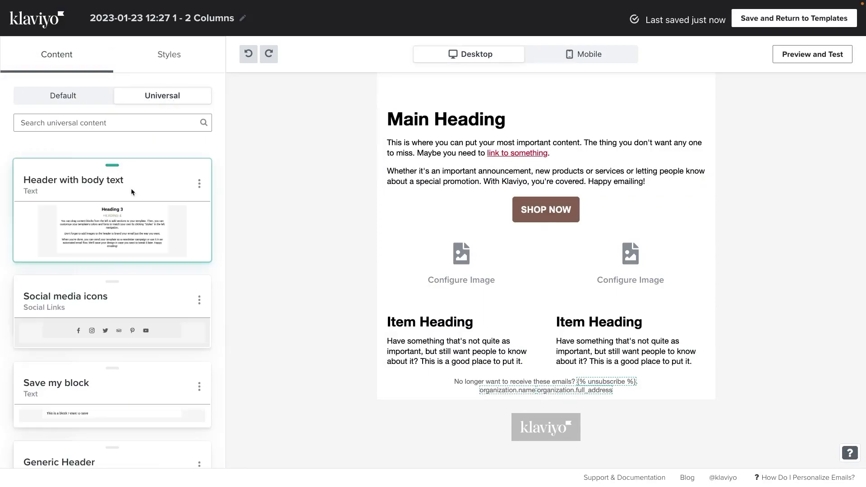
scroll(121, 216, "down", 10)
scroll(113, 257, "down", 8)
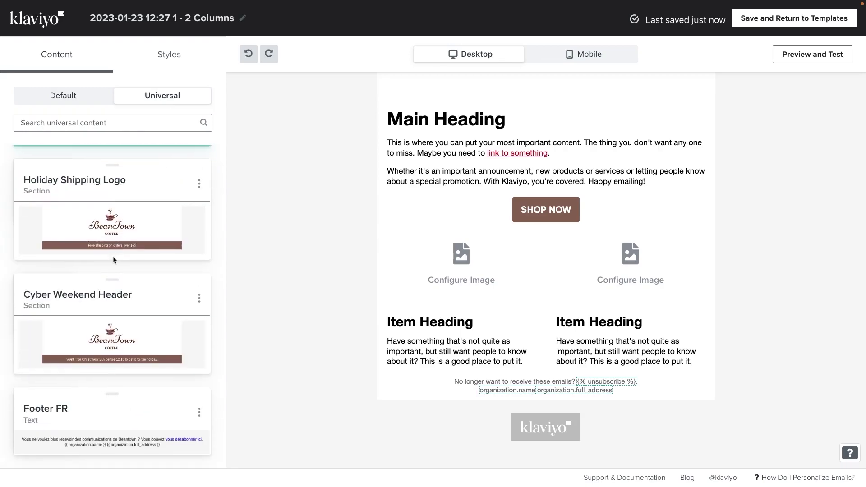
scroll(113, 257, "down", 5)
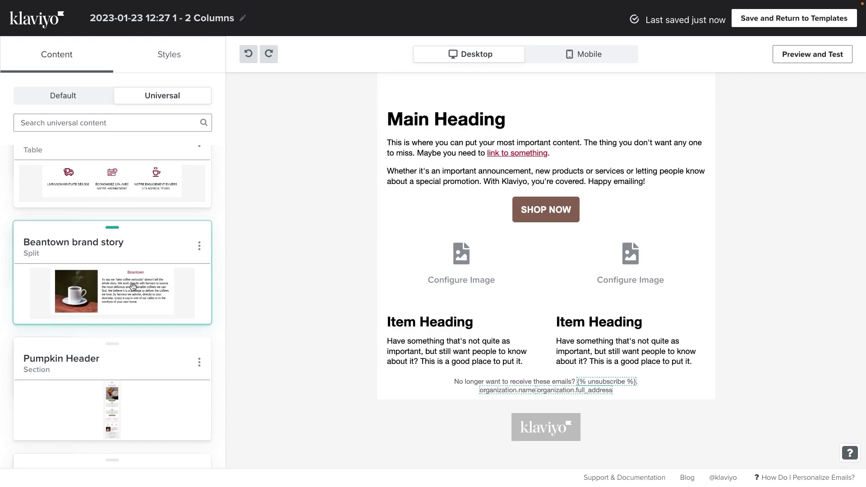
left_click_drag(133, 287, 558, 399)
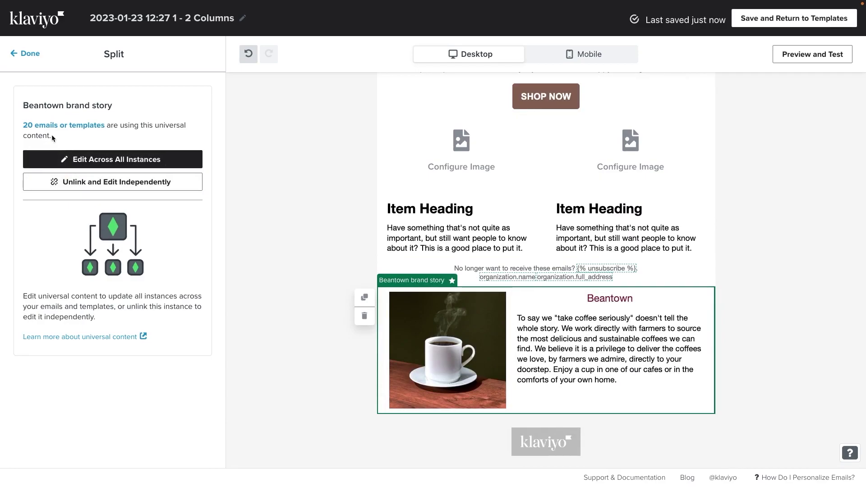
left_click_drag(51, 134, 21, 123)
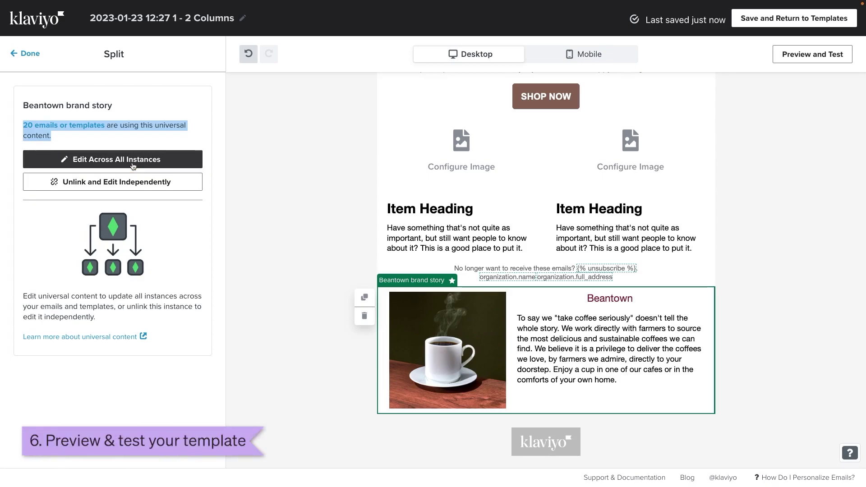
left_click(801, 55)
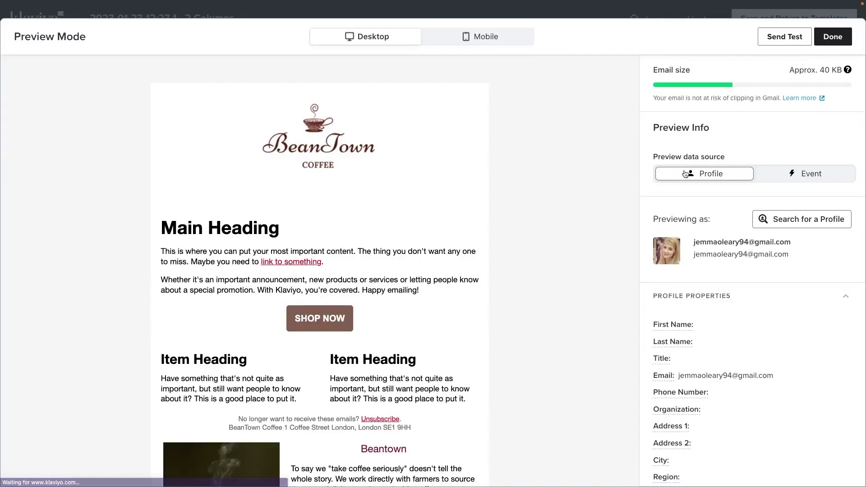
left_click(478, 38)
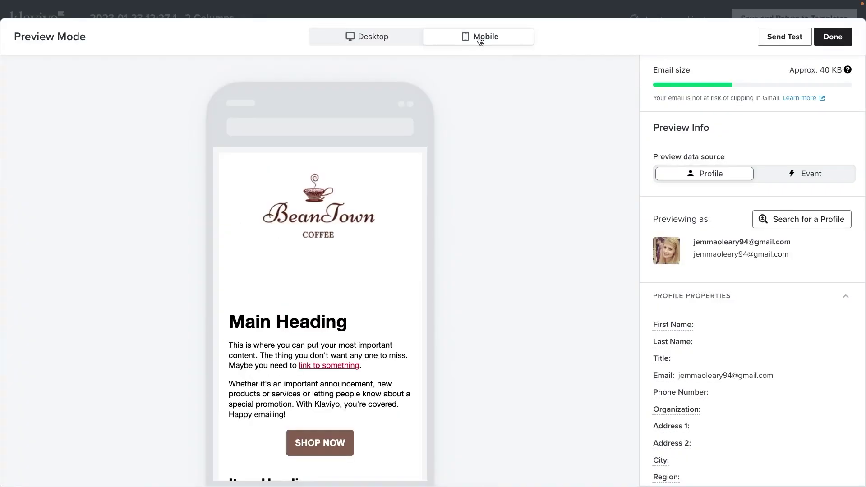
scroll(479, 178, "down", 1)
scroll(479, 178, "up", 1)
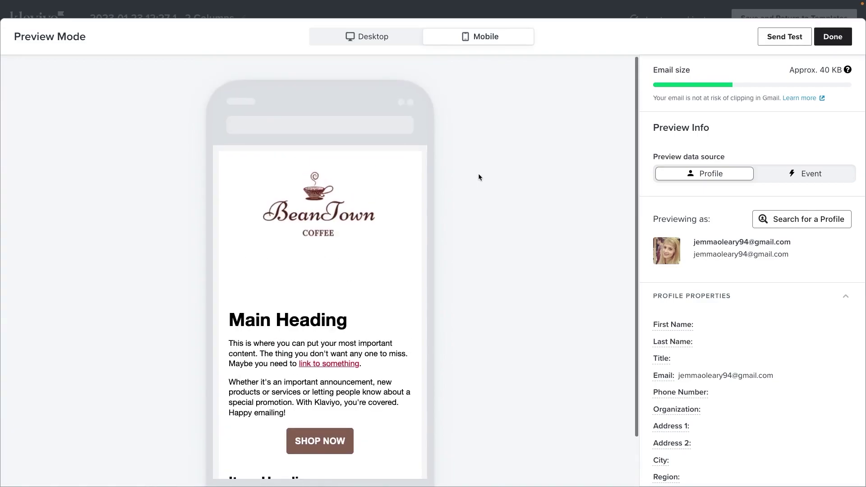
left_click(783, 45)
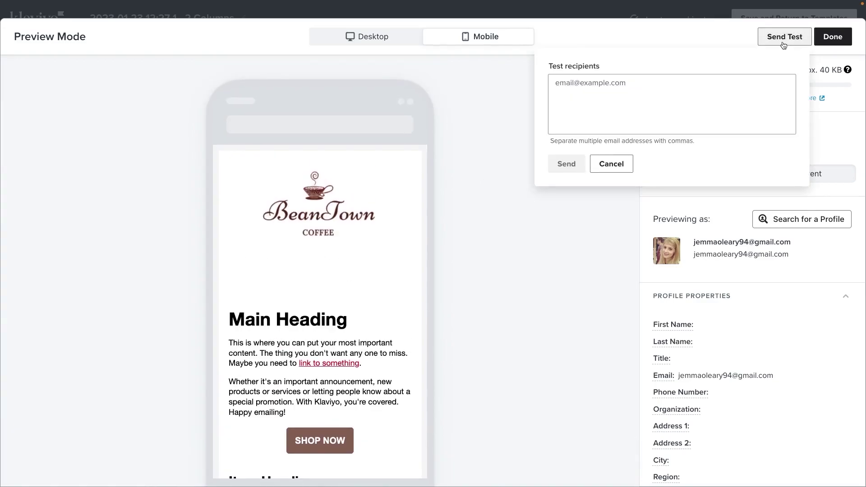
left_click(622, 163)
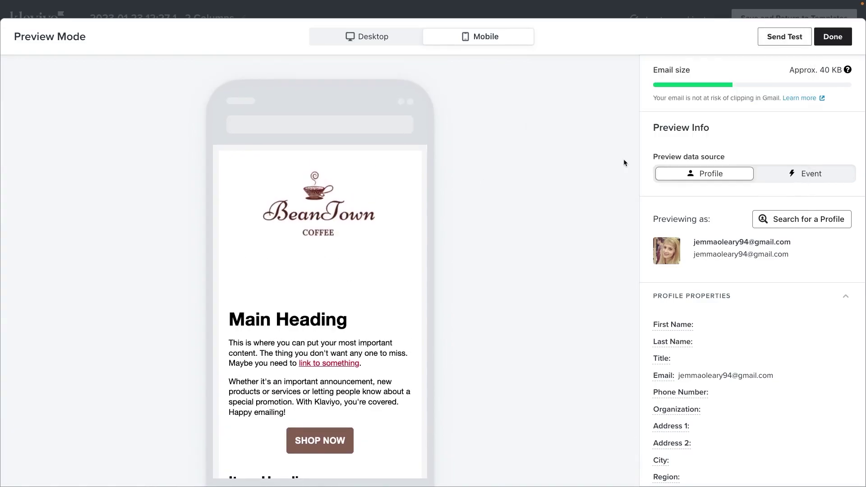
left_click(832, 36)
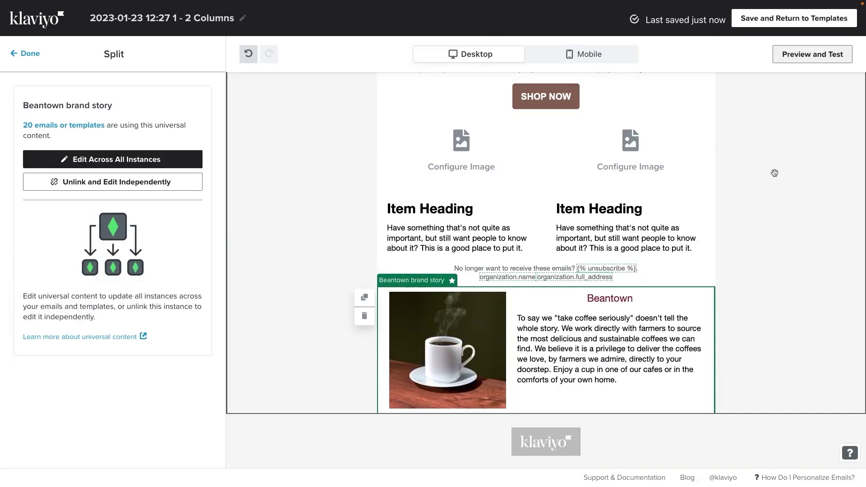